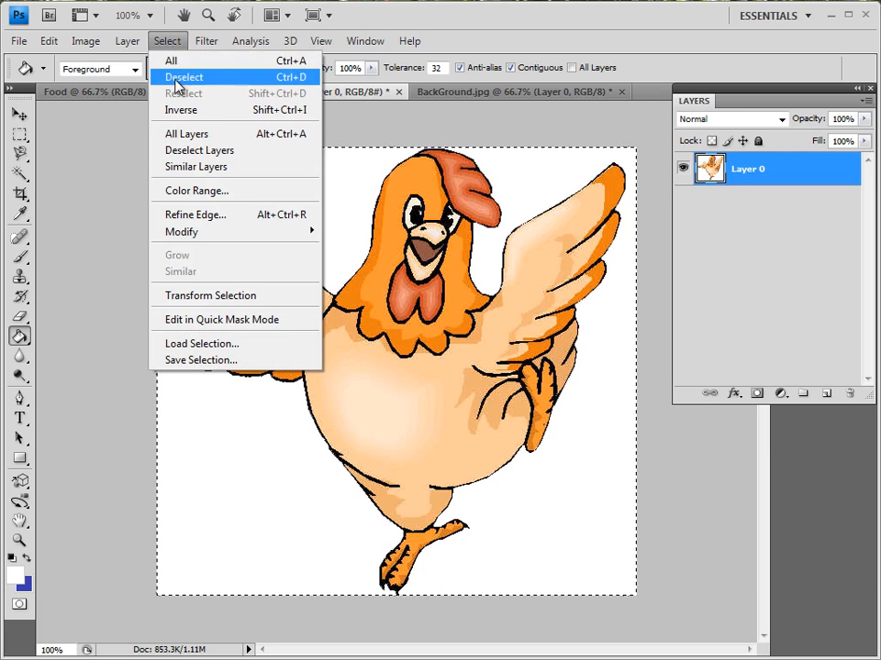
Copy the entire happy-chicken.jpg image and paste it into BackGround.jpg as a new layer
click(177, 69)
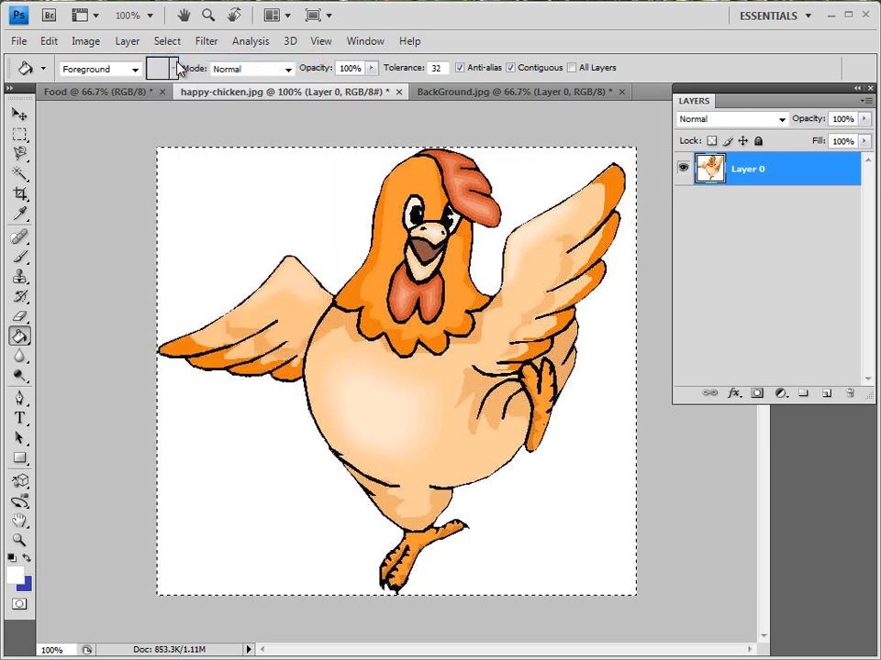
click(56, 45)
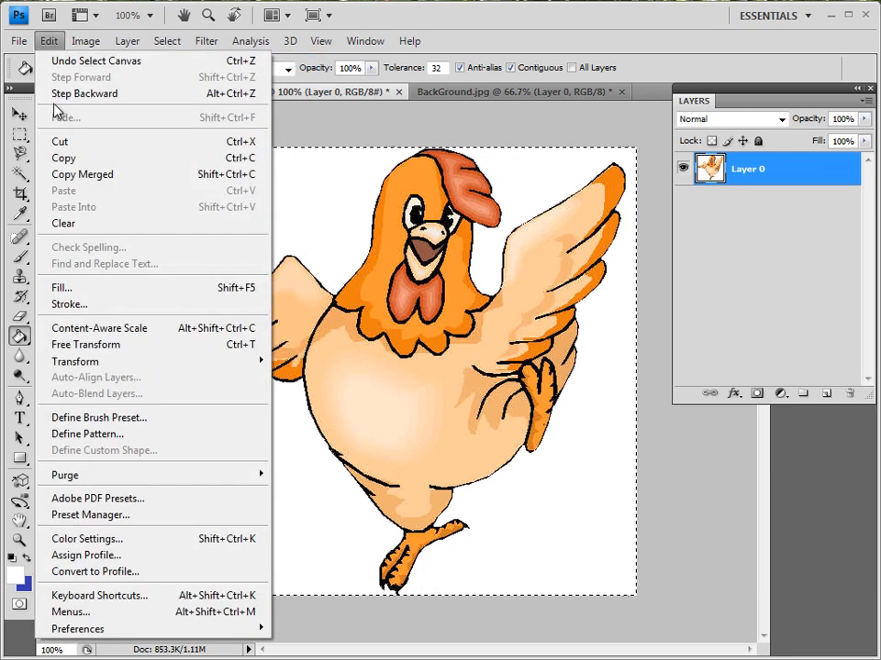
click(88, 158)
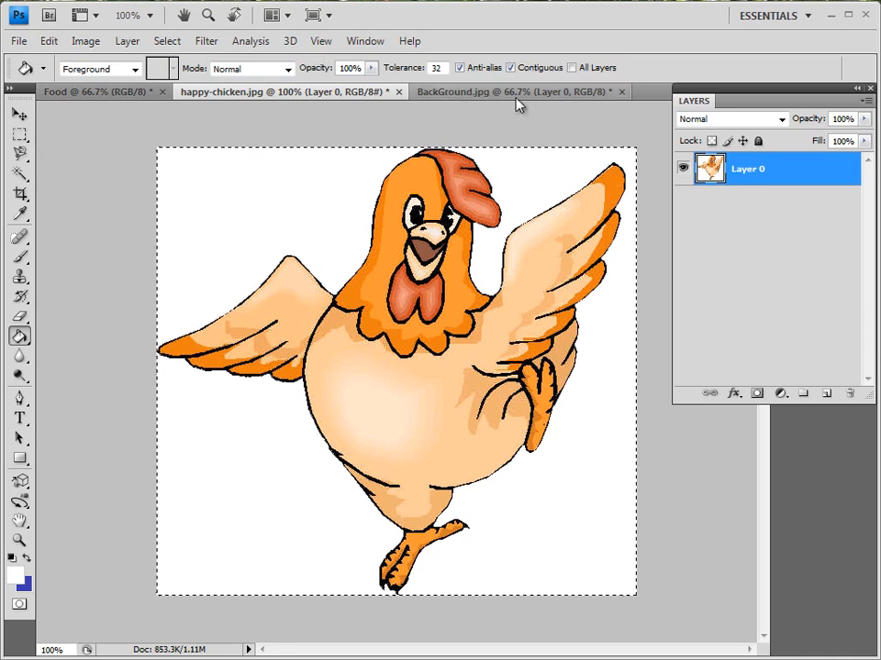
click(541, 94)
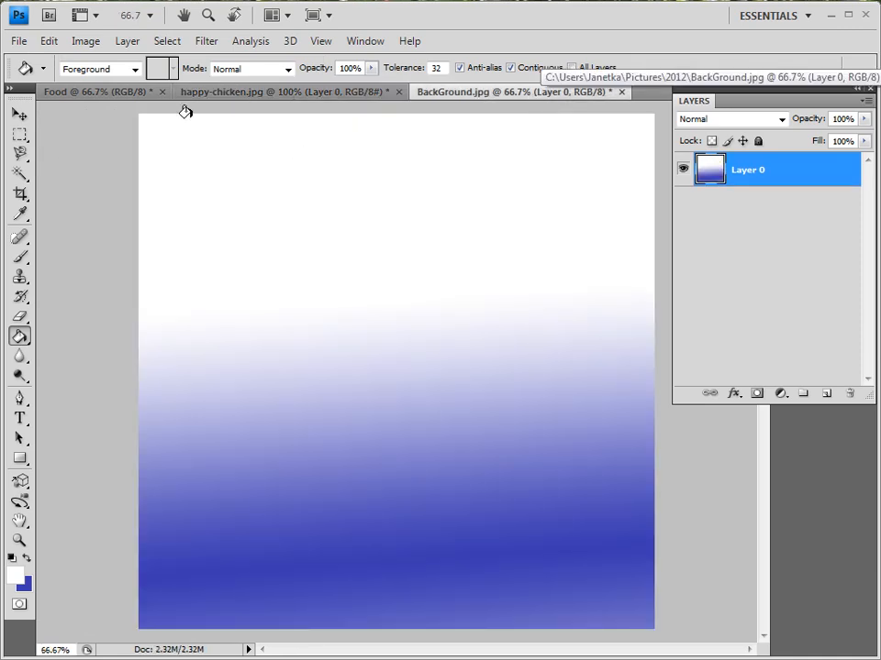
click(49, 42)
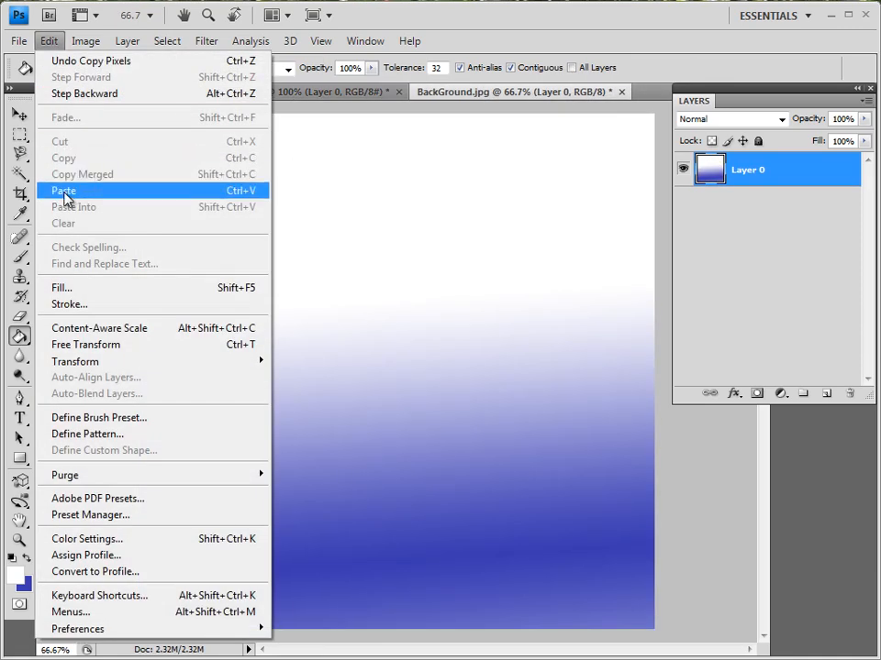
click(66, 191)
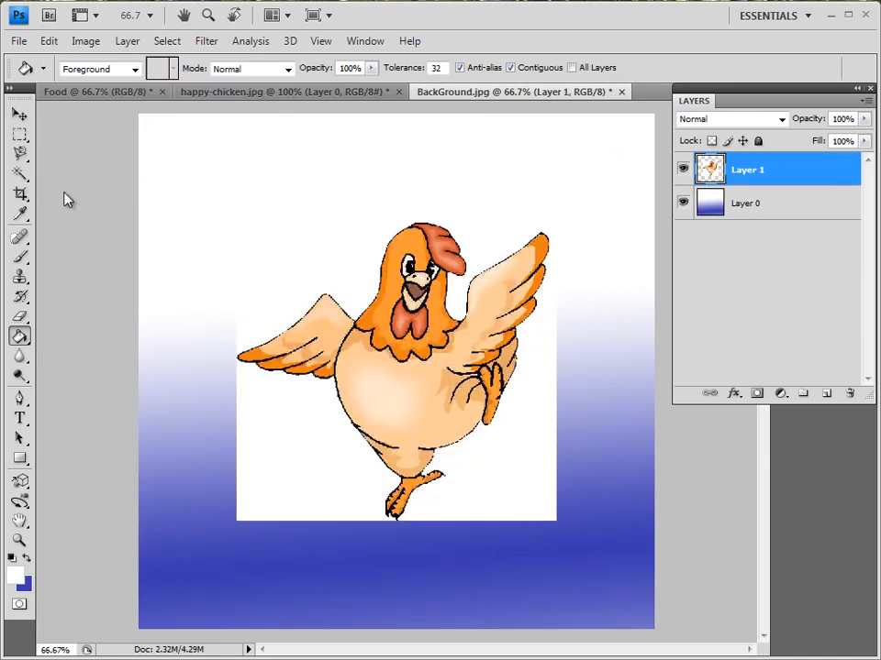
Scale the pasted chicken picture down slightly and move it to the upper-left part of the gradient background
click(20, 113)
drag(423, 350, 396, 309)
drag(209, 178, 258, 232)
drag(311, 287, 272, 218)
key(Return)
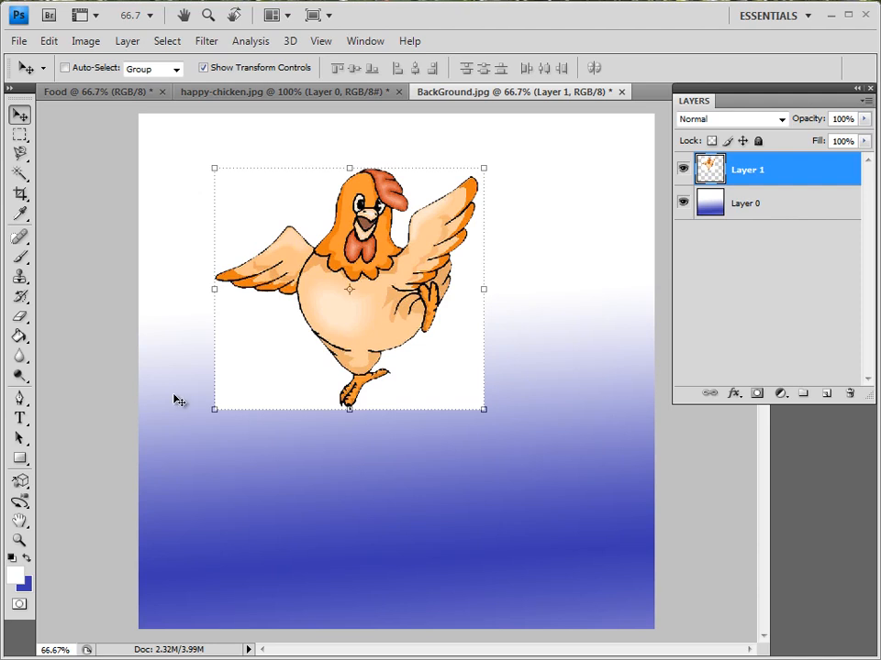
Hide the gradient background layer and draw a rectangular marquee around the white chicken picture, nudging it onto the picture
click(19, 136)
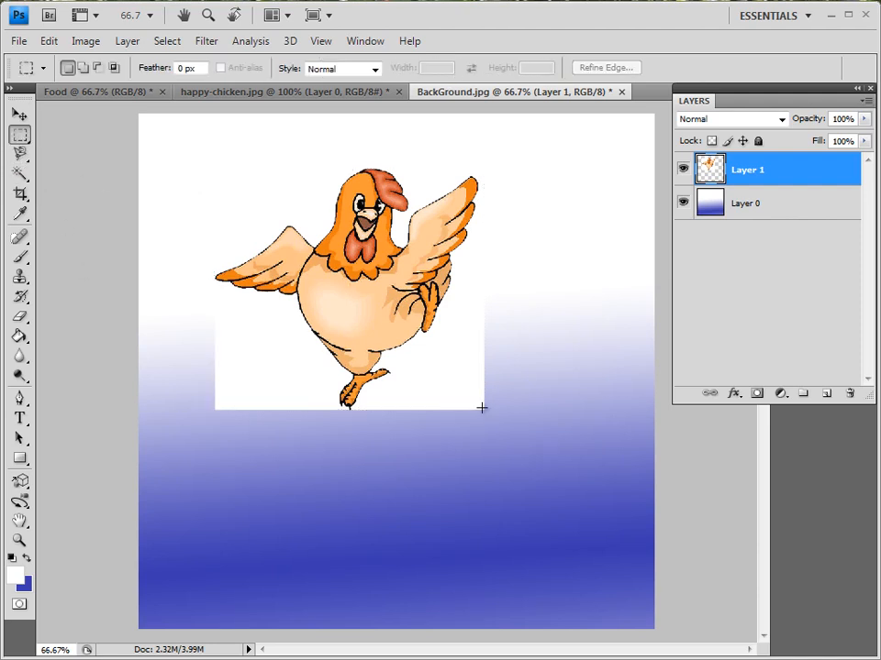
drag(431, 348, 211, 145)
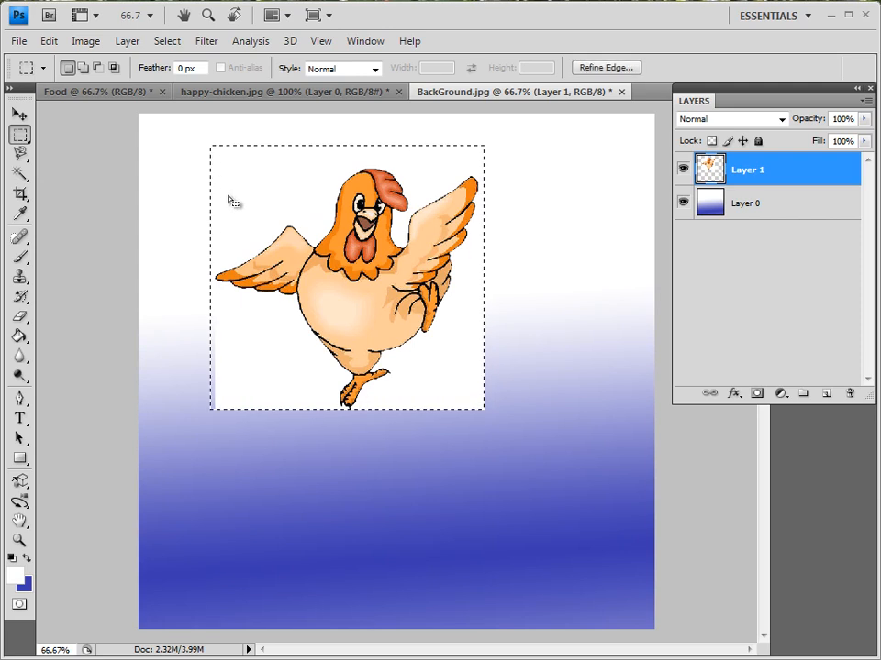
click(682, 204)
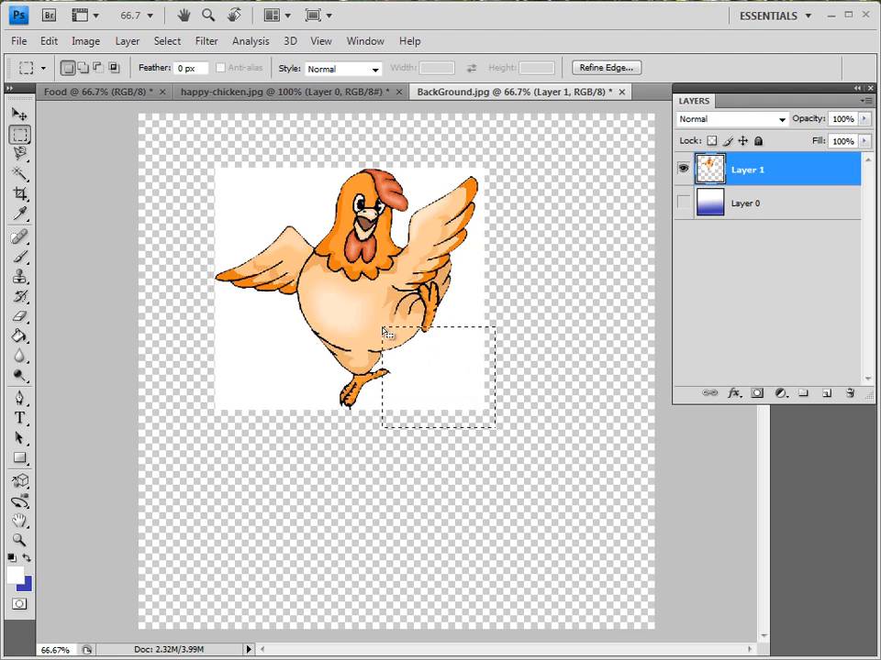
drag(212, 168, 236, 192)
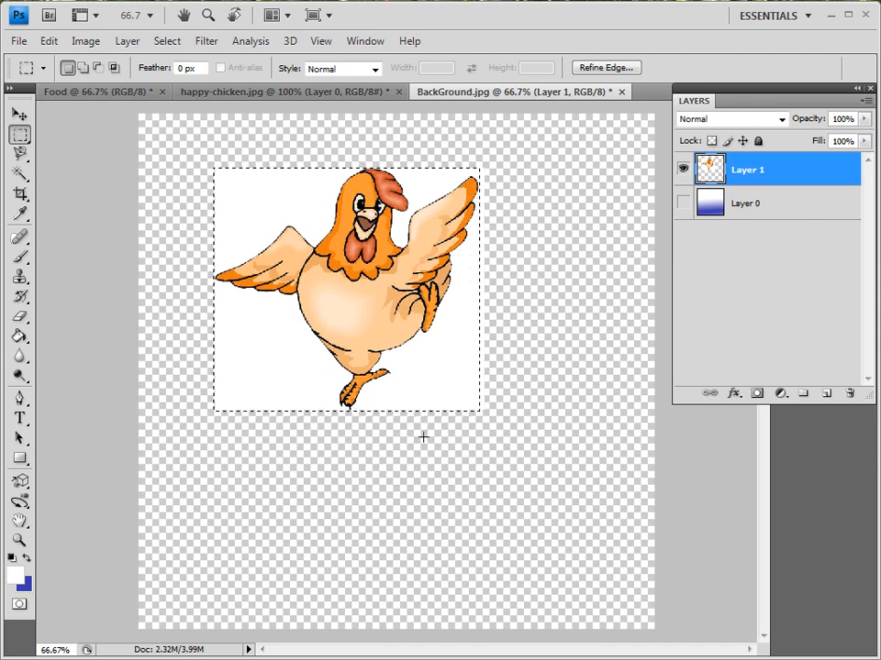
key(Right)
key(Right)
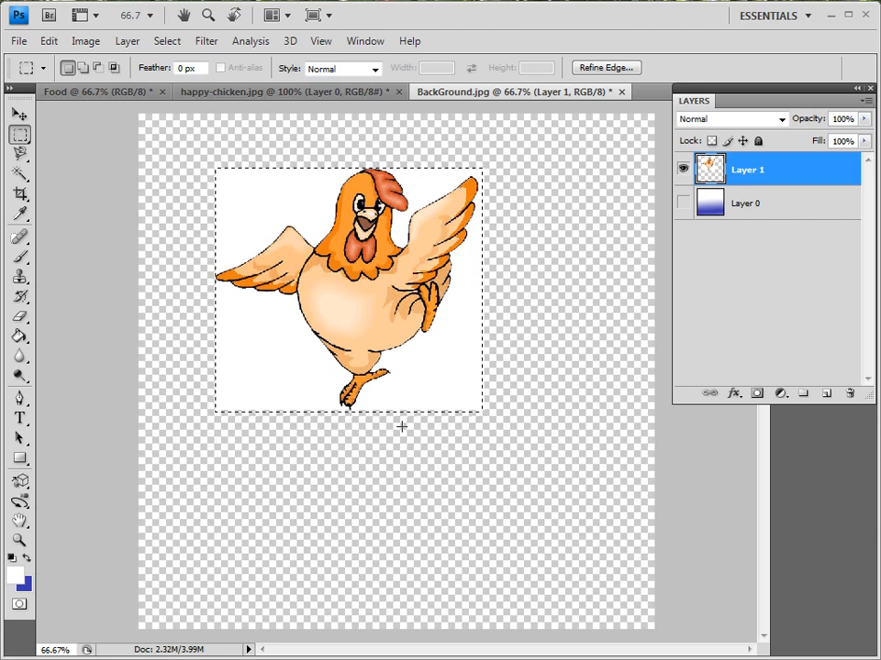
Transform the selection to 100.6% width and 98.8% height to fit the picture's edges, and show the gradient background layer again
click(167, 42)
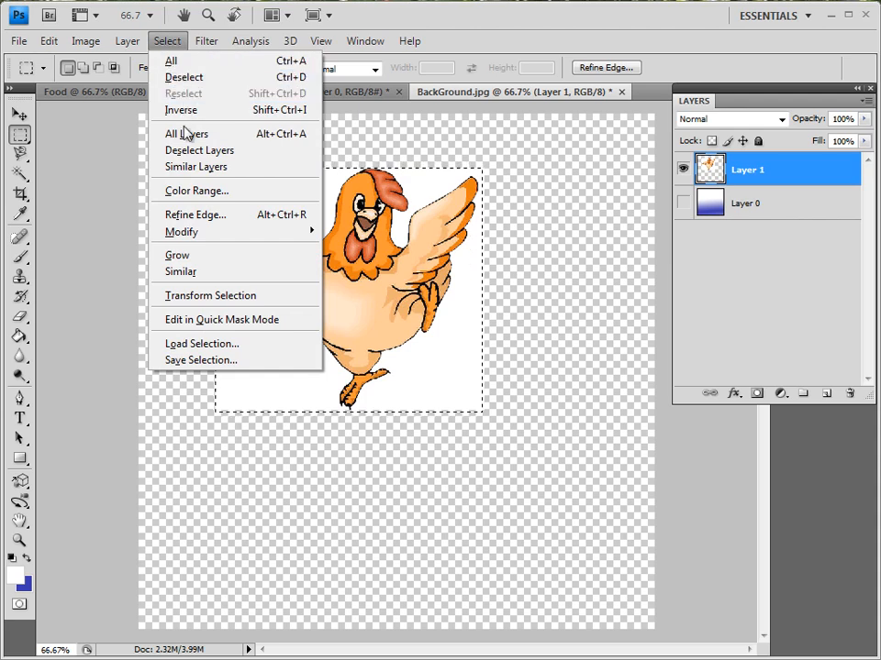
click(232, 297)
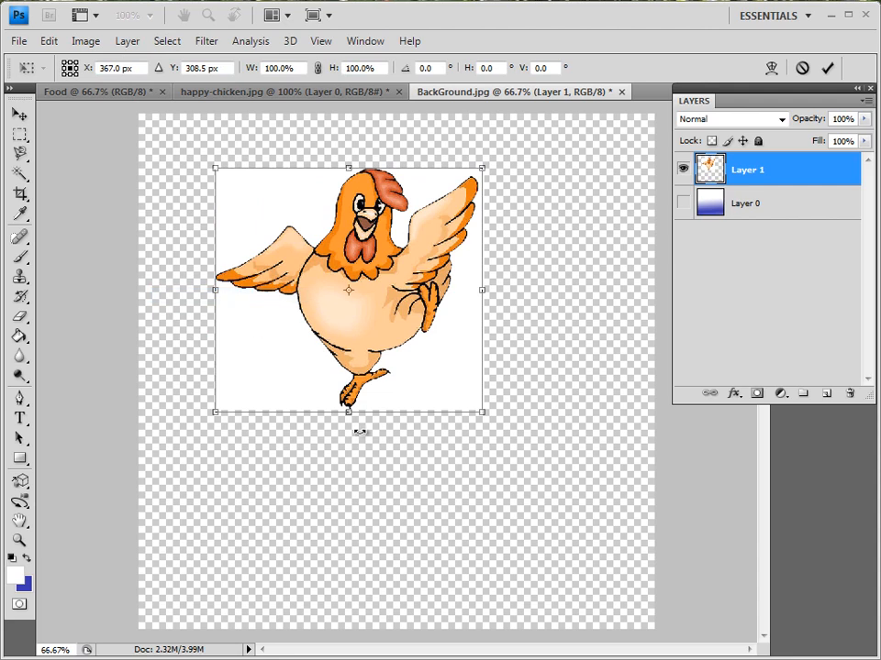
drag(349, 410, 348, 412)
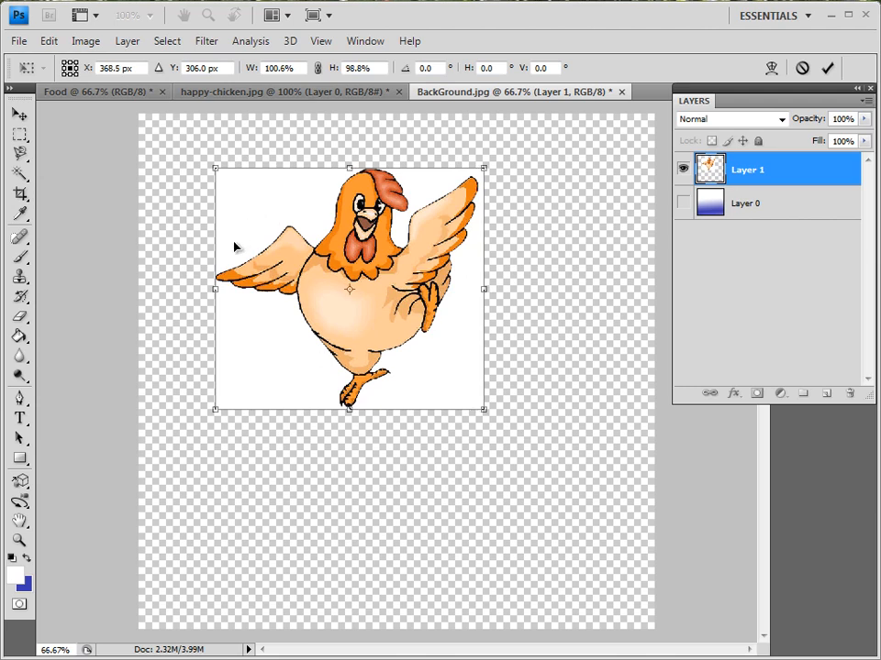
key(Return)
key(m)
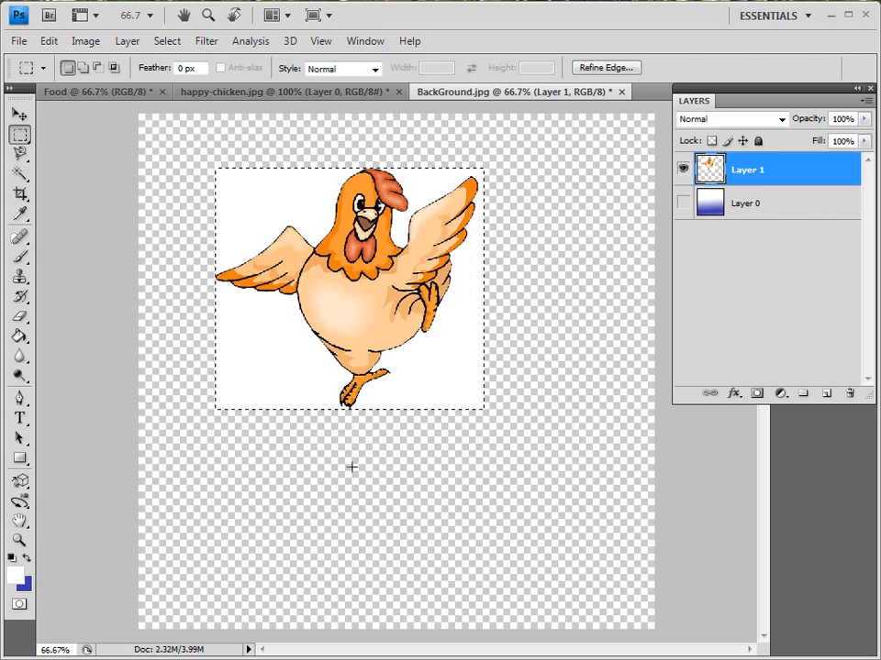
click(683, 203)
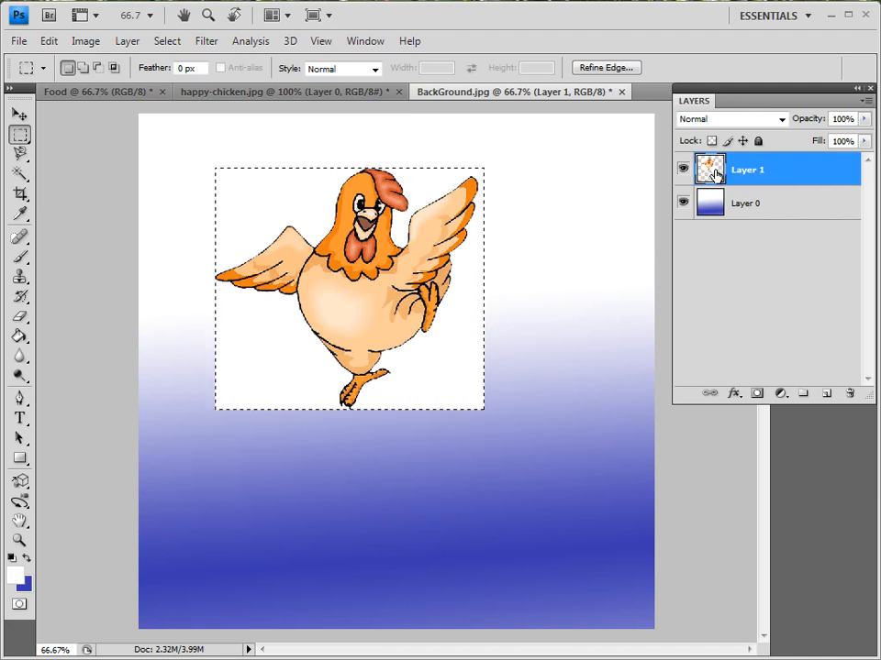
Stroke the selection on Layer 1 with a 10 px dark blue (0d036f) line, located at the center
click(50, 41)
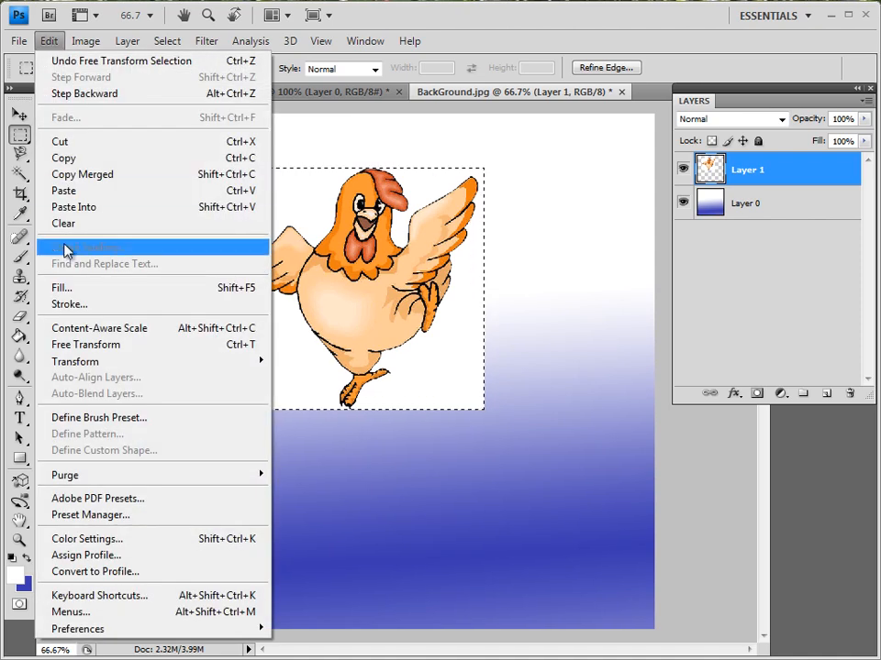
click(65, 306)
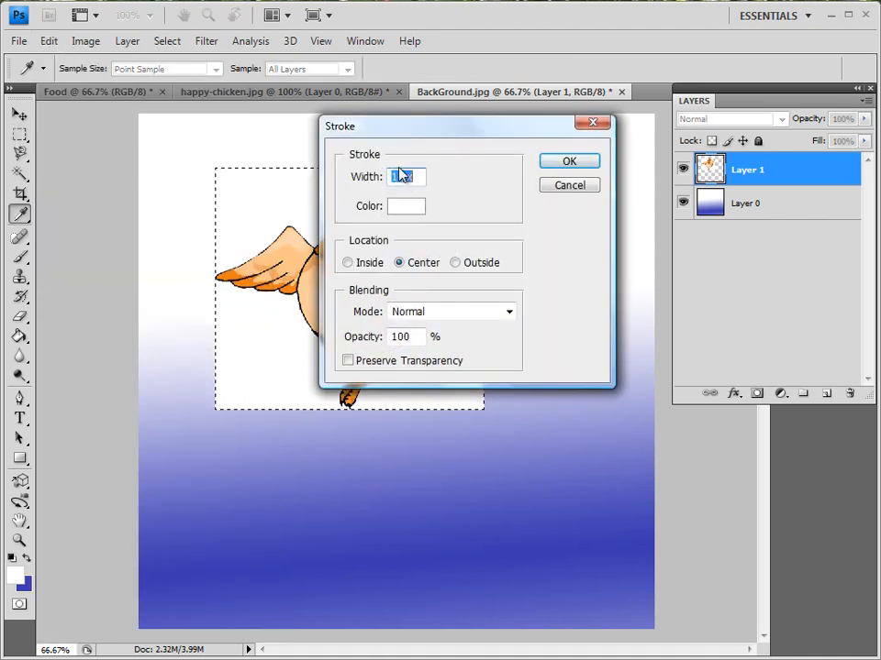
double_click(394, 177)
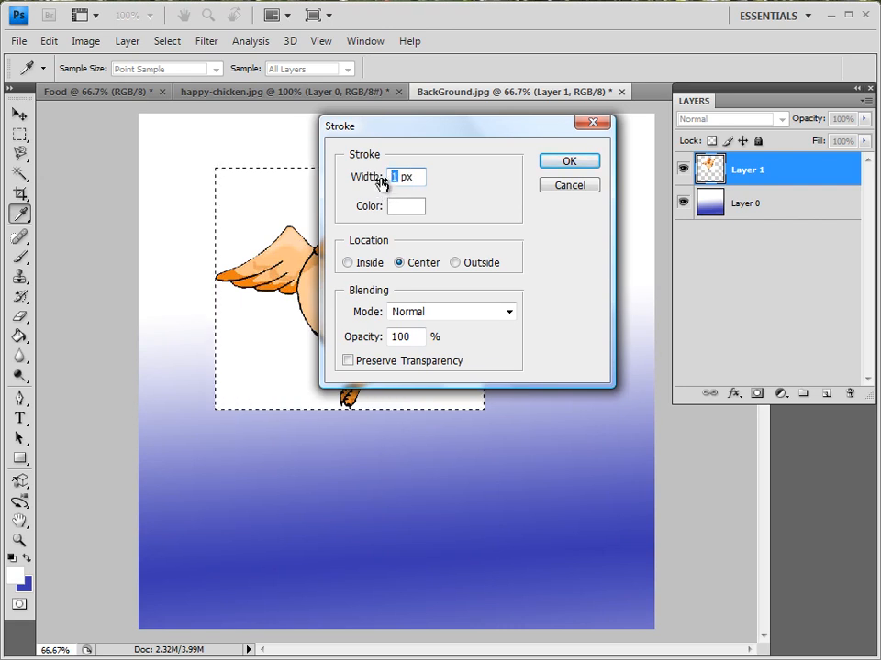
text(10)
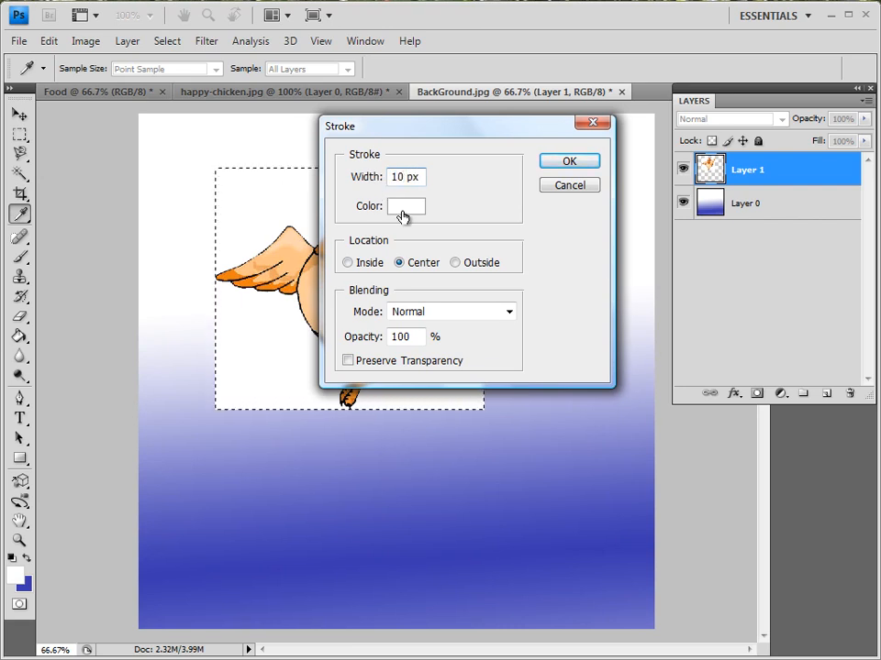
click(405, 208)
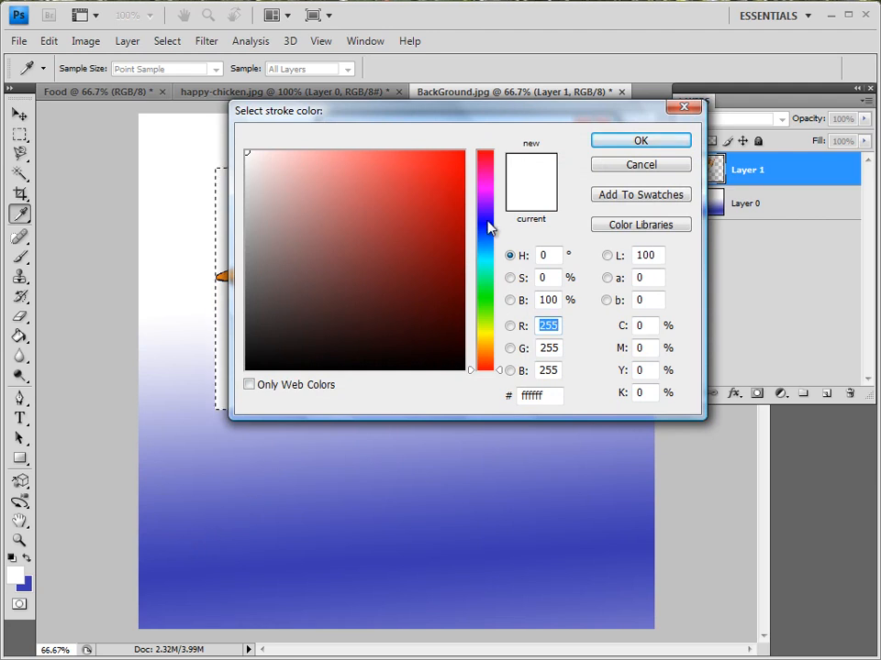
click(486, 221)
click(459, 275)
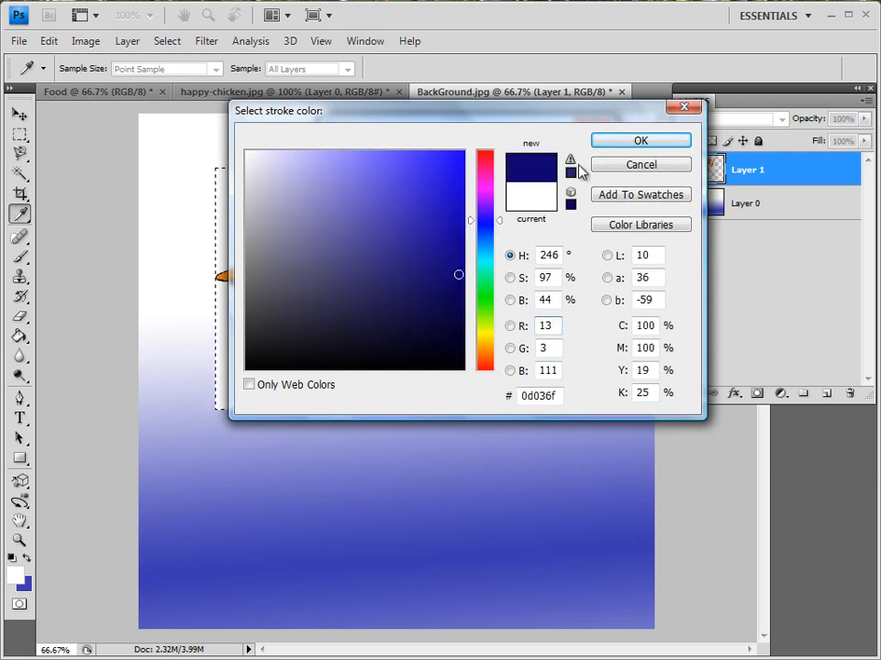
click(621, 142)
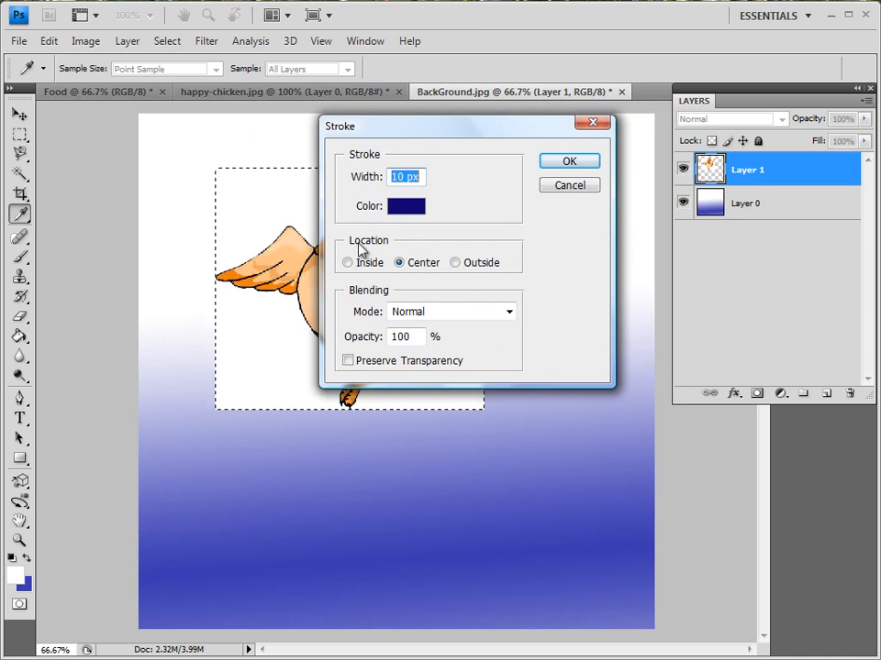
click(424, 263)
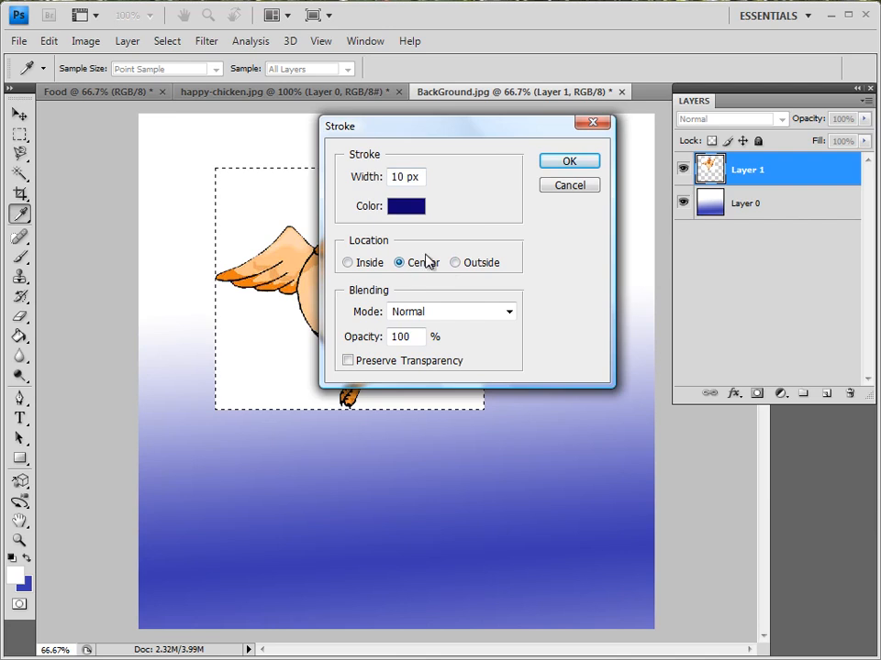
click(556, 164)
key(m)
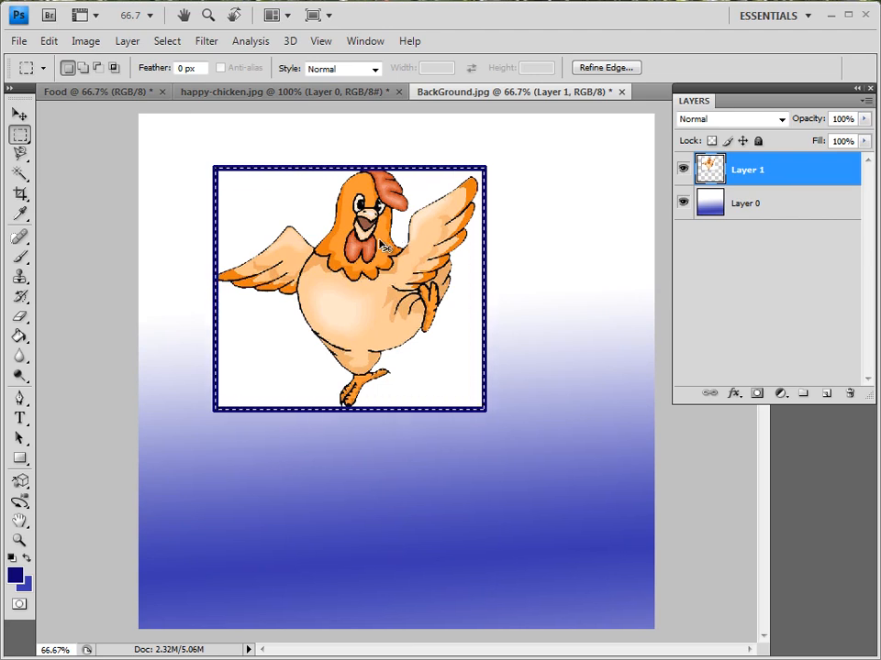
Undo the stroke on the chicken layer and apply the same 10 px dark blue centered stroke on a new layer
key(ctrl+z)
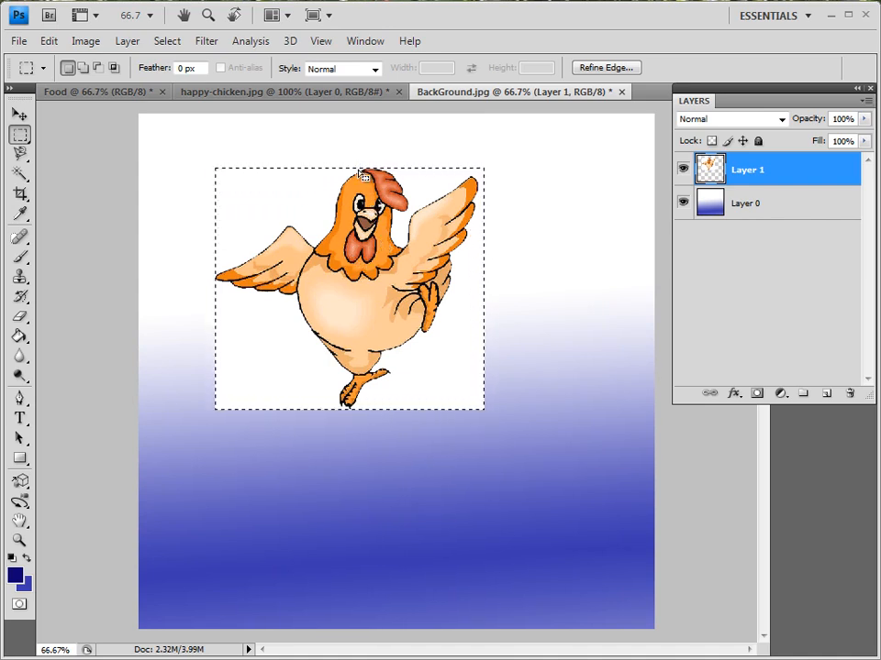
click(826, 395)
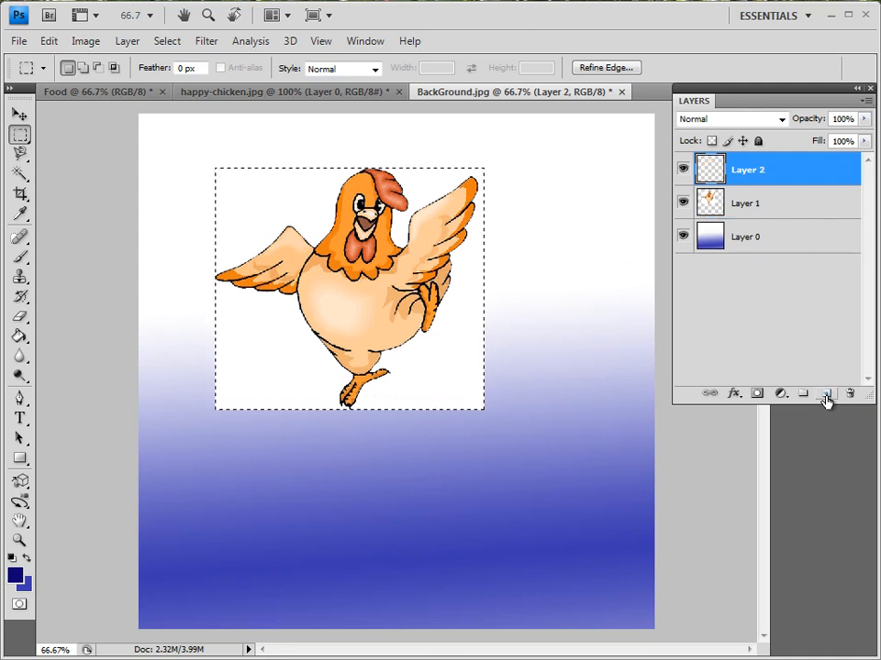
click(46, 40)
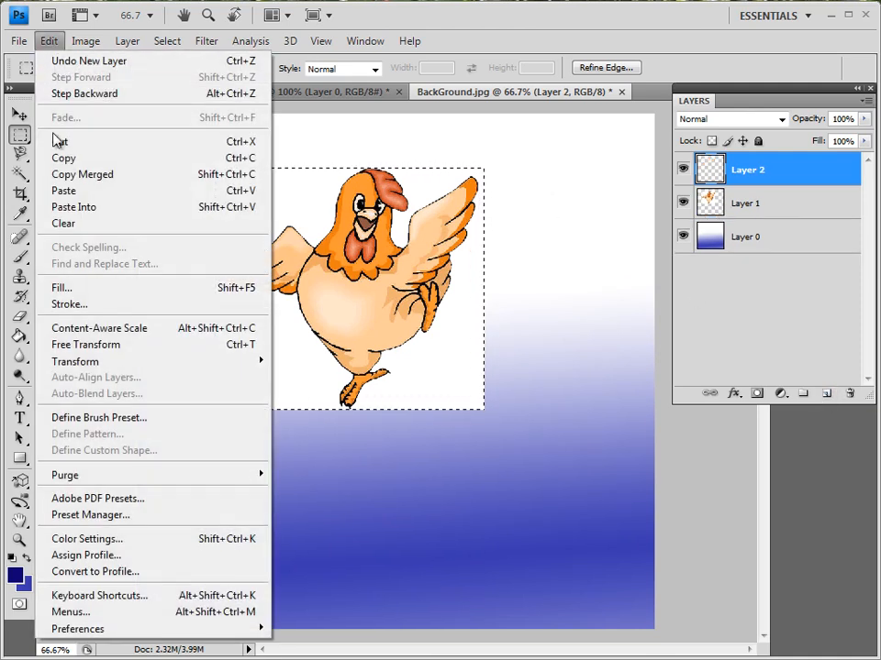
click(68, 303)
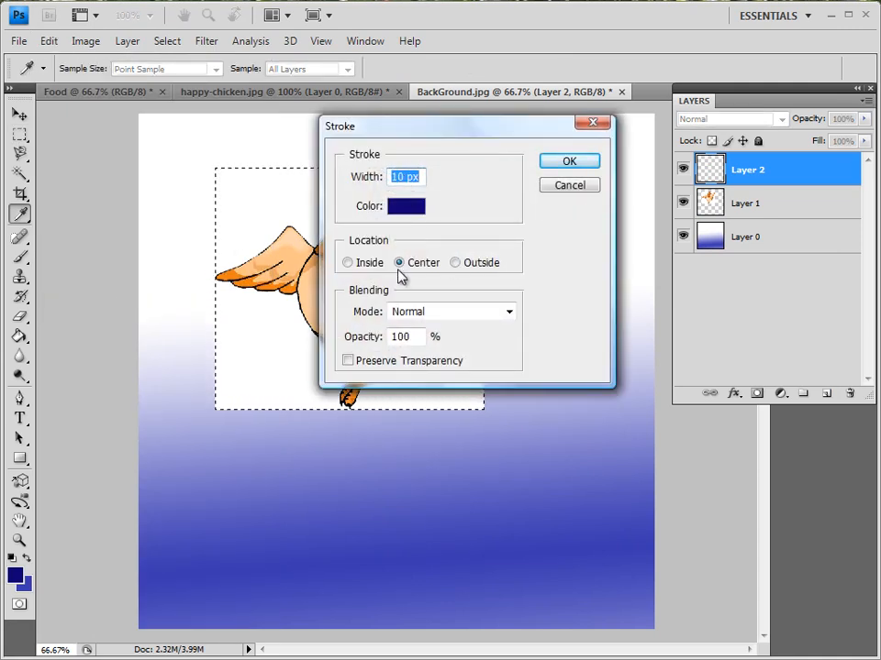
click(564, 163)
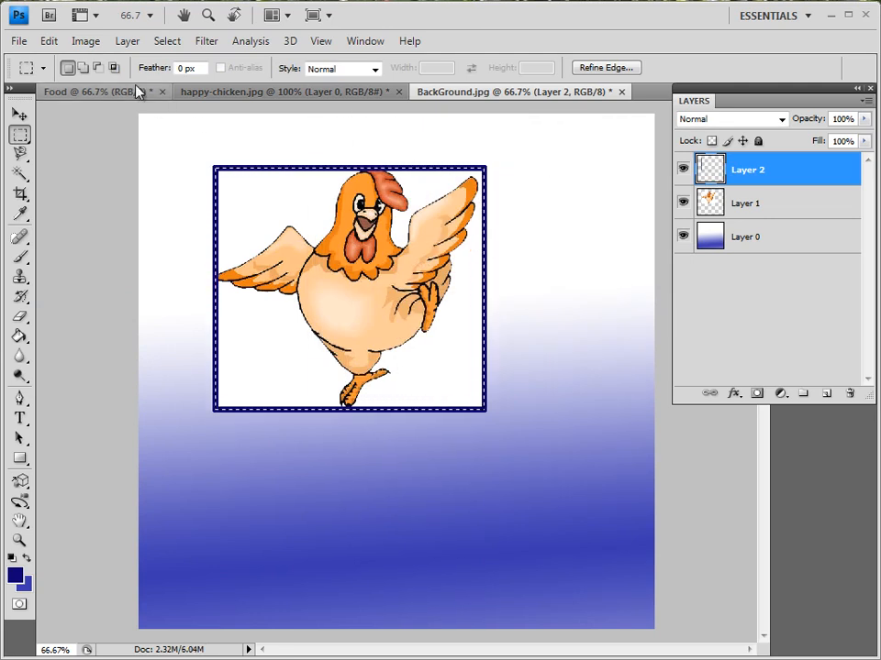
click(683, 170)
click(682, 170)
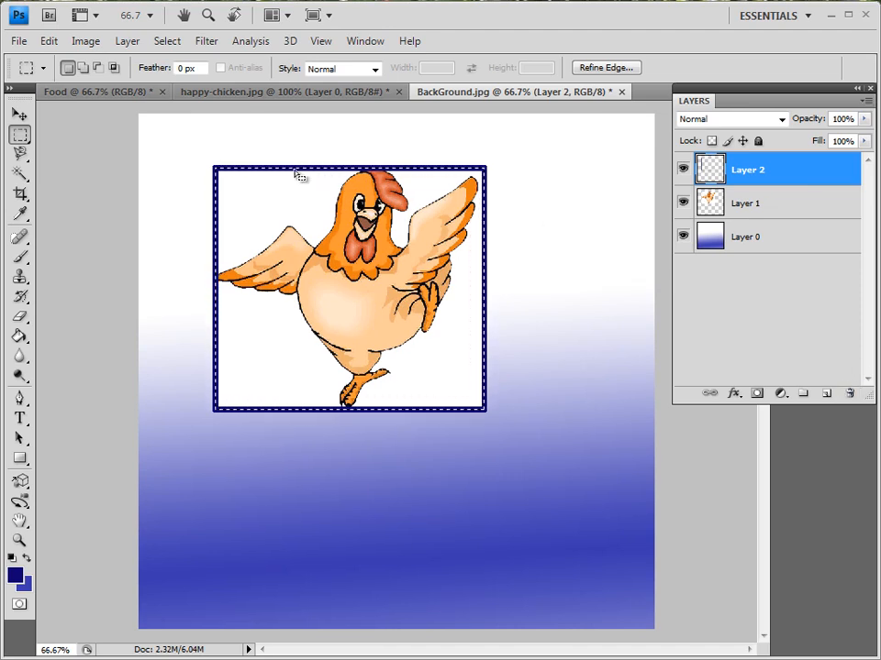
Add a centered 4 px near-white (f7f7fa) stroke over the dark blue frame on Layer 2 and deselect
click(50, 42)
click(70, 303)
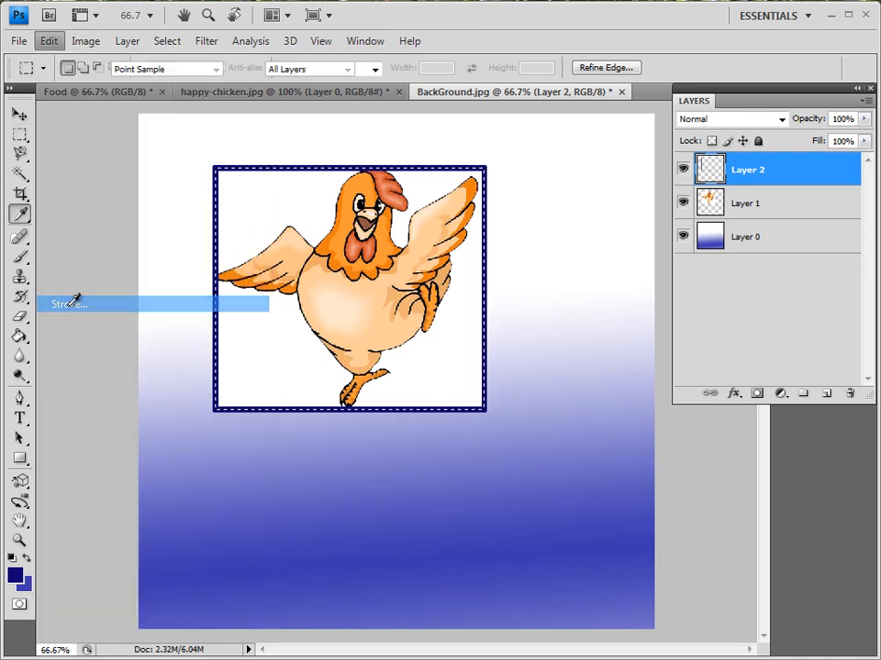
click(407, 209)
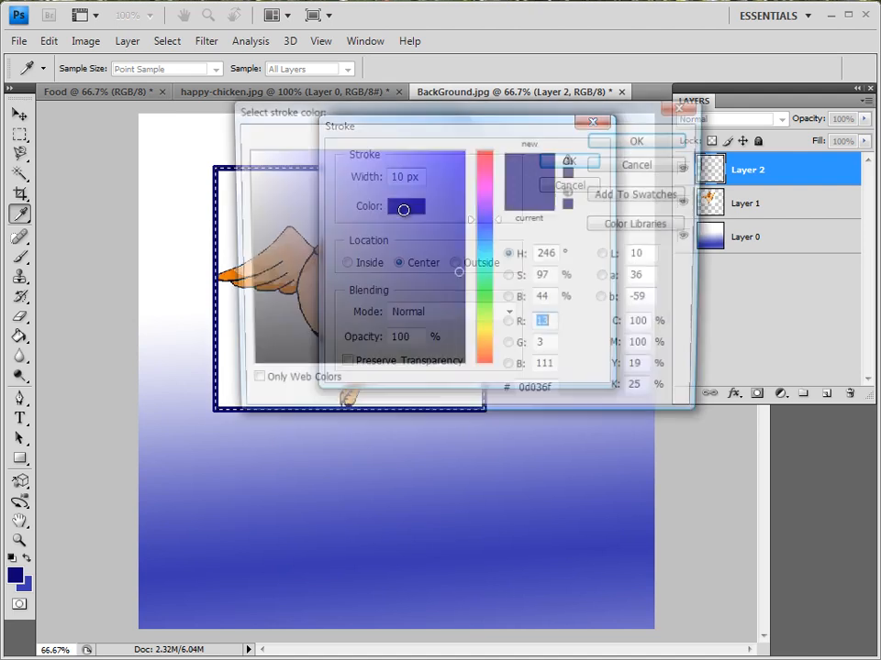
click(252, 157)
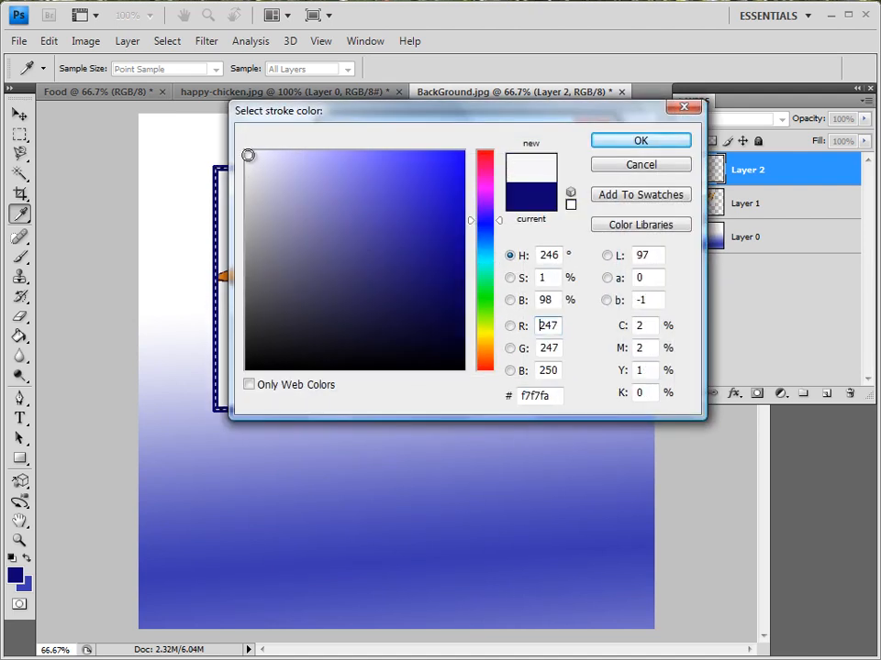
click(610, 143)
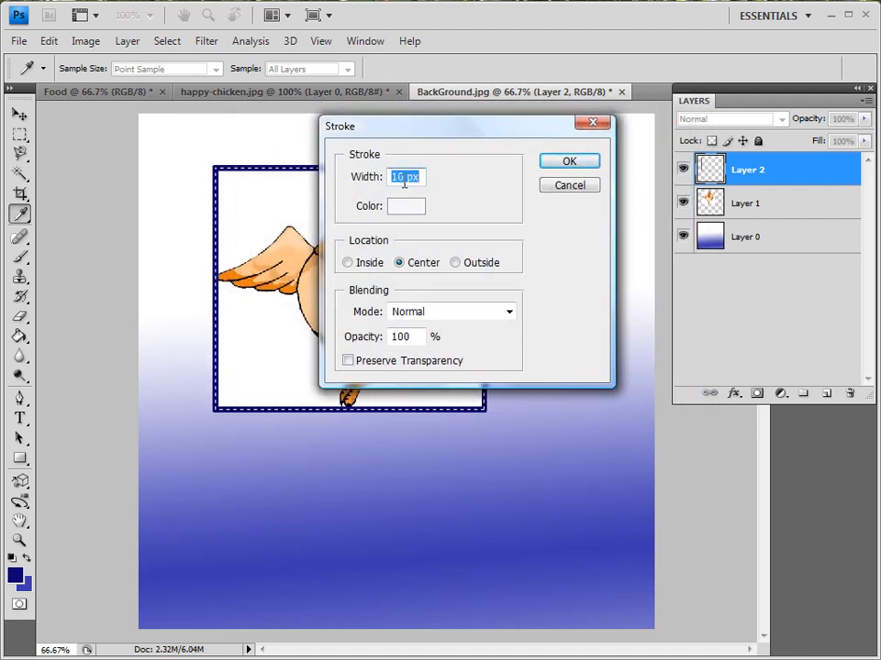
double_click(400, 178)
text(4)
text(4)
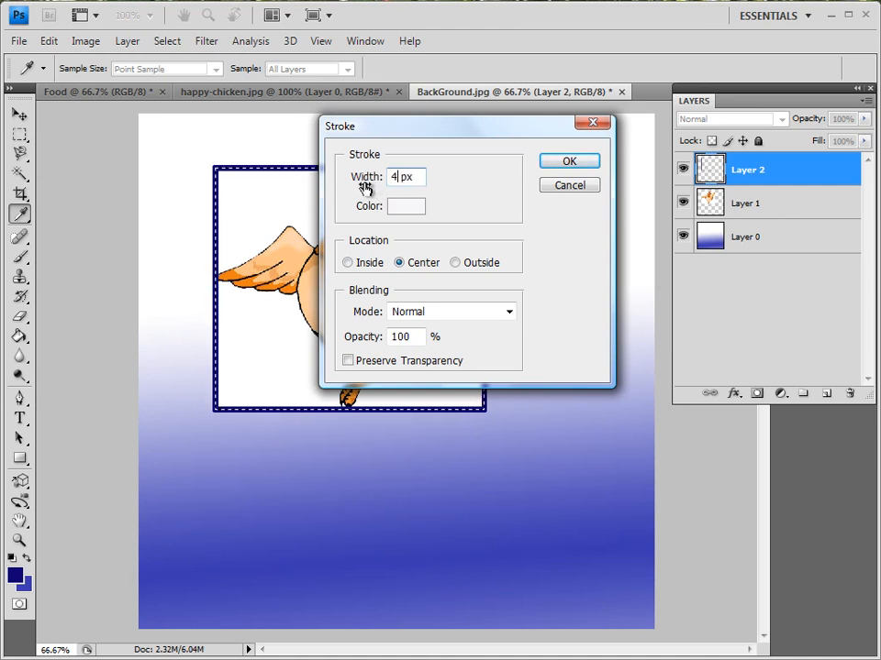
click(568, 162)
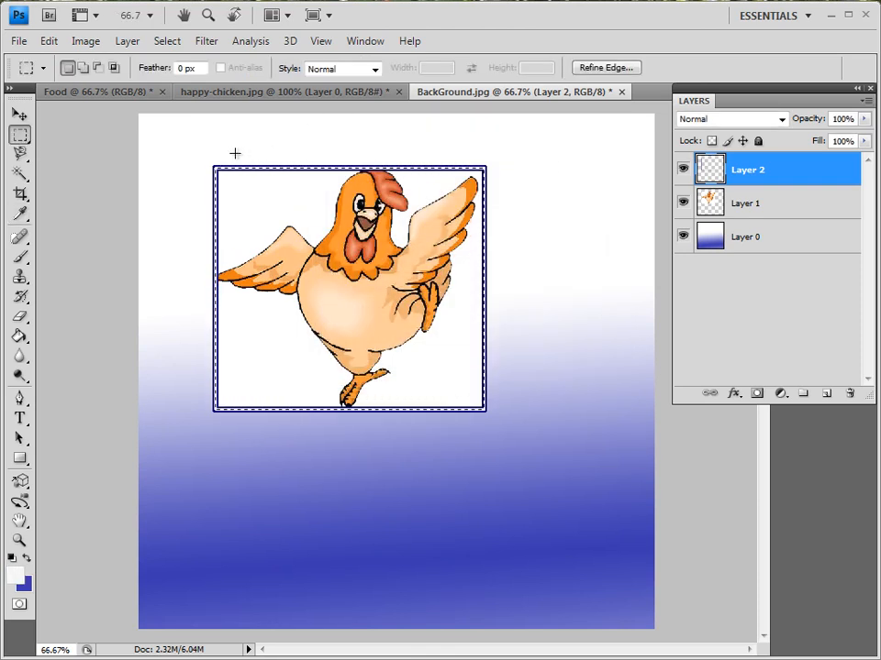
click(175, 46)
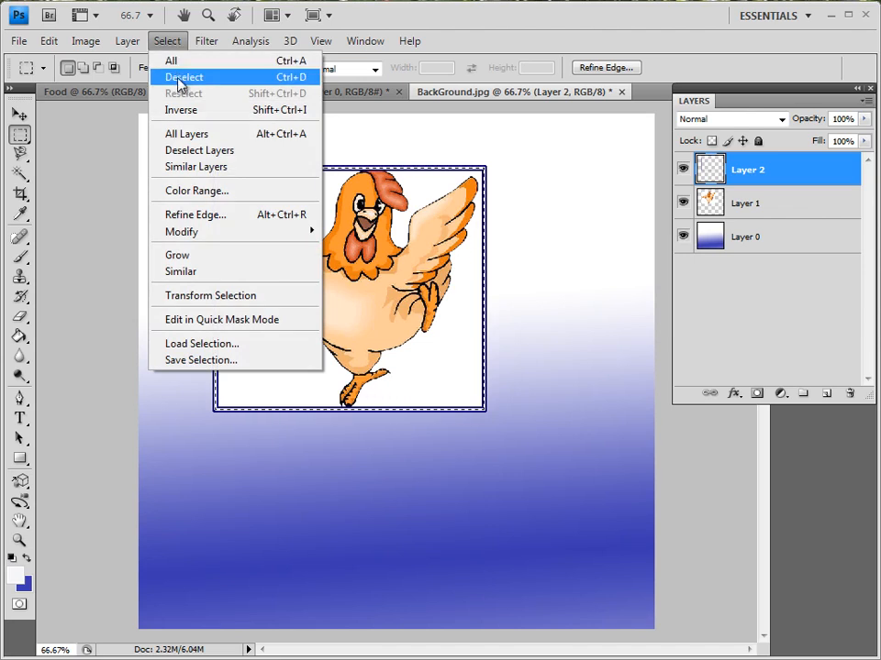
click(179, 81)
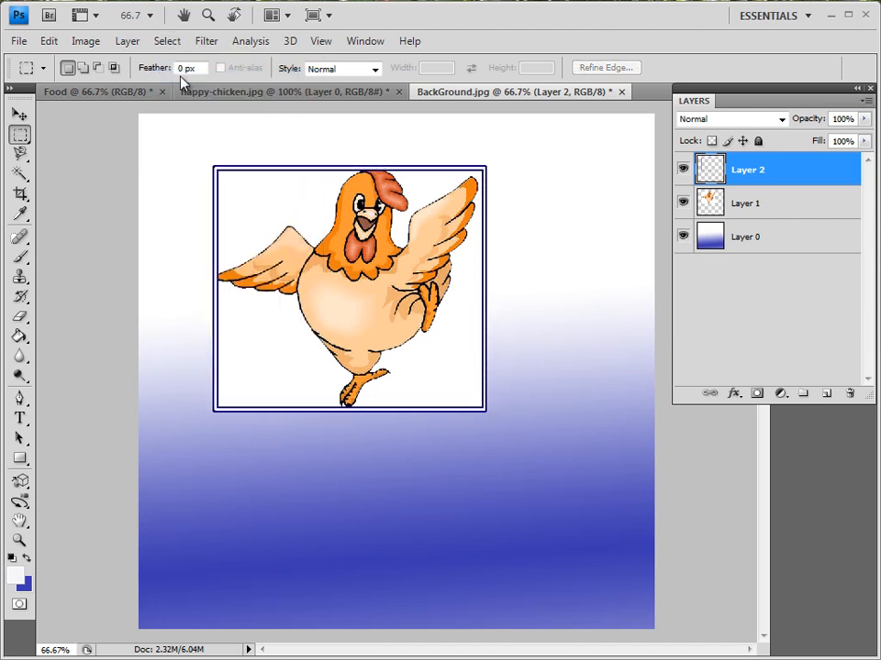